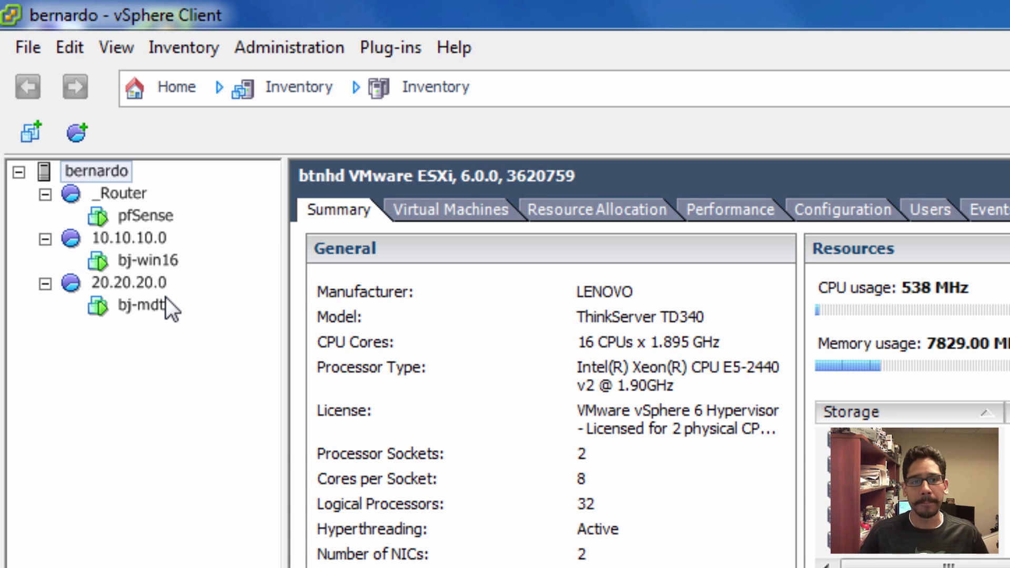
Step: Select the pfSense virtual machine, then return to the ESXi host and open its networking configuration
{"action": "left_click", "coordinate": [172, 224]}
{"action": "key", "text": "Down"}
{"action": "key", "text": "Down"}
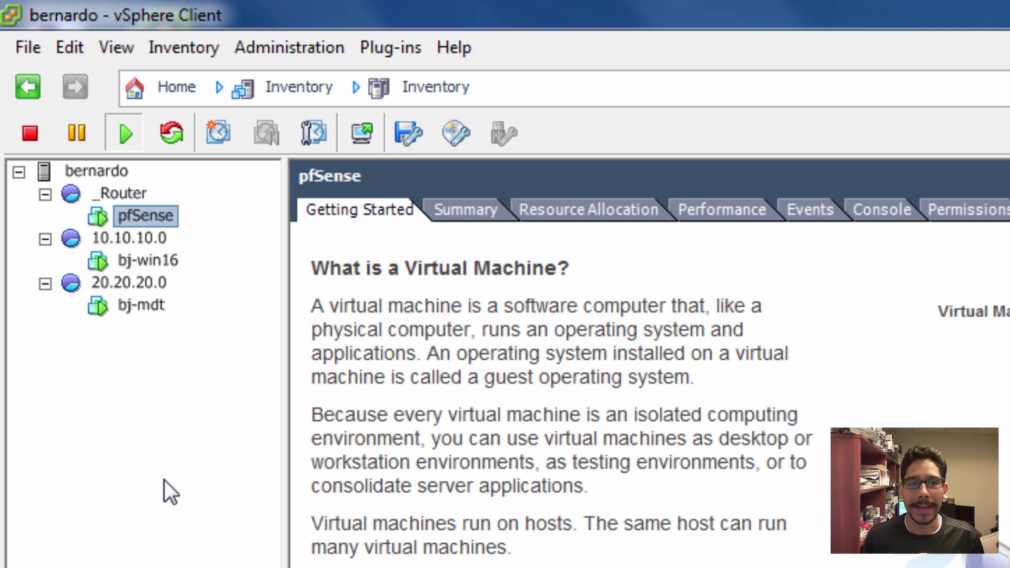
{"action": "left_click", "coordinate": [123, 175]}
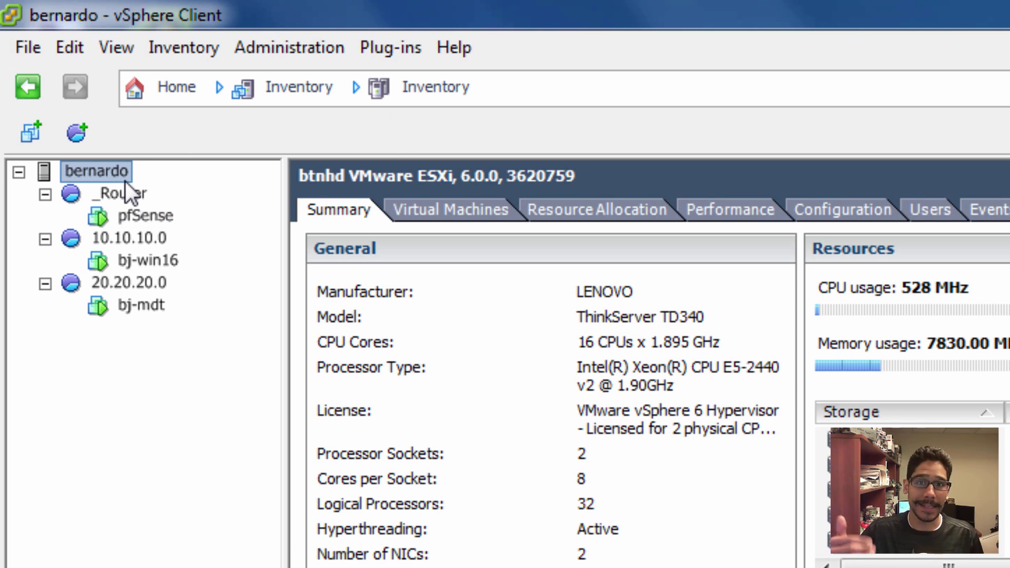
{"action": "left_click", "coordinate": [838, 206]}
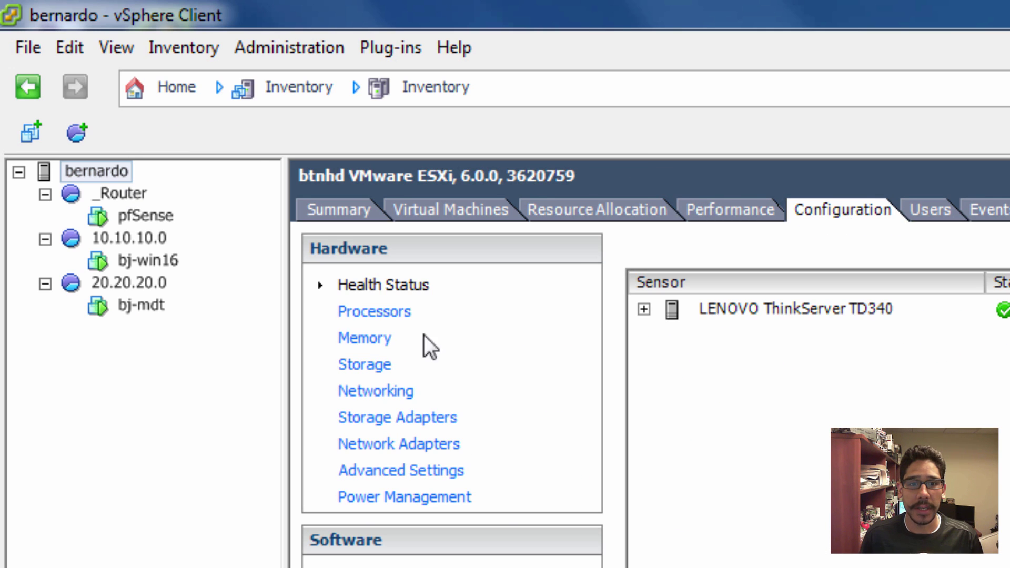
{"action": "left_click", "coordinate": [393, 392]}
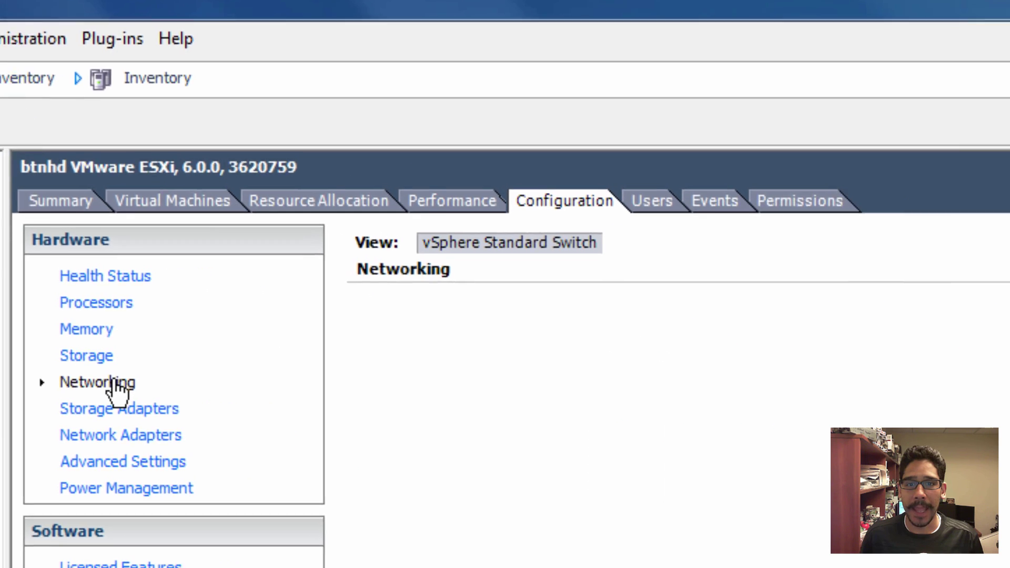
Step: Walk through adding a virtual machine network on a new vSphere standard switch up to the connection settings, and cancel it
{"action": "left_click", "coordinate": [821, 225]}
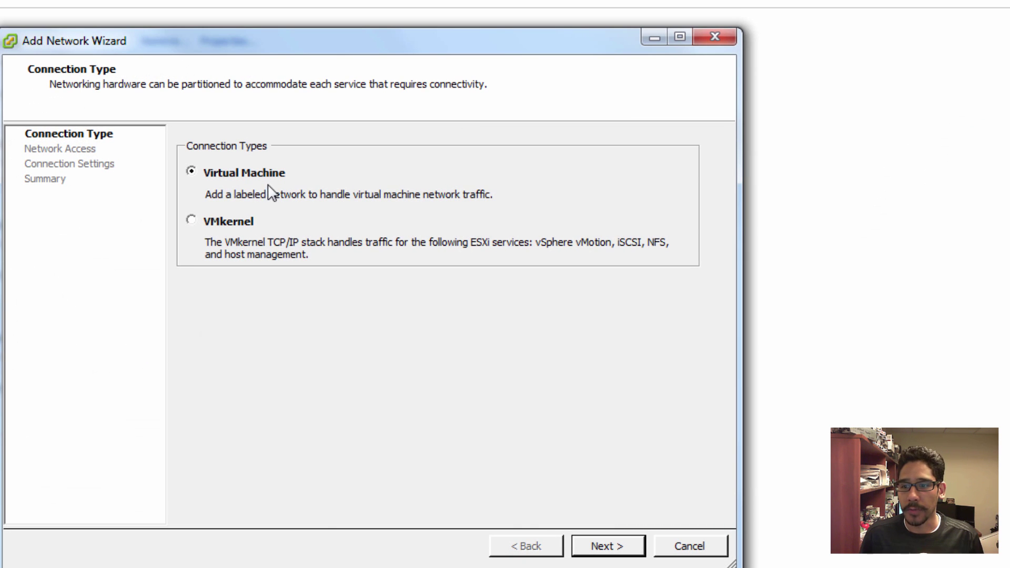
{"action": "left_click", "coordinate": [605, 549]}
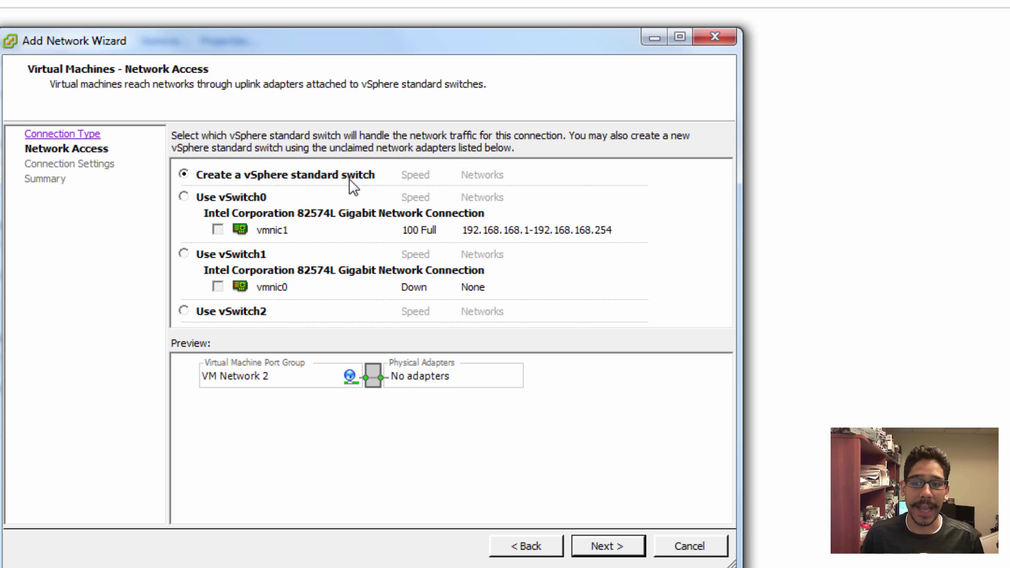
{"action": "left_click", "coordinate": [603, 547]}
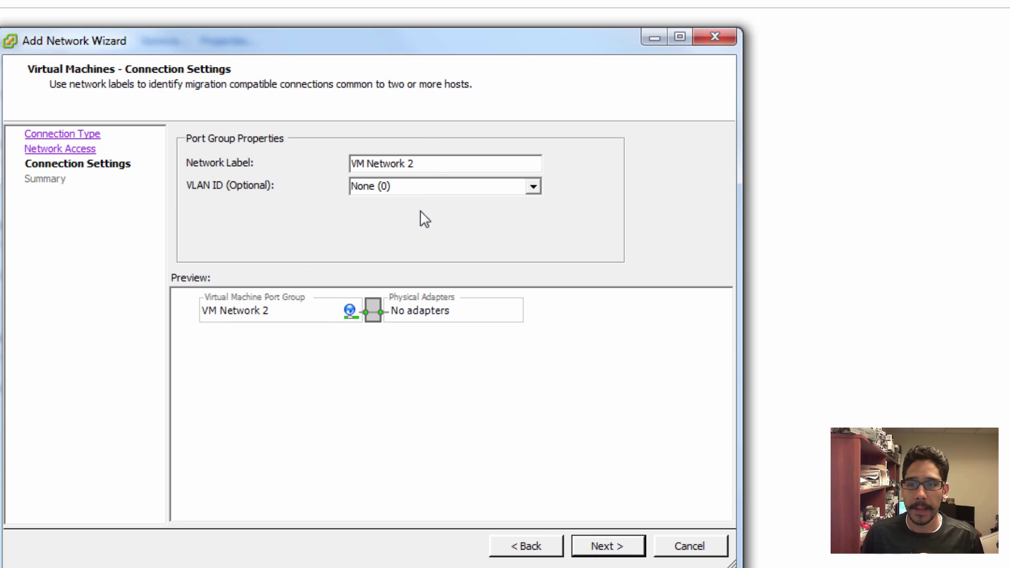
{"action": "left_click_drag", "start_coordinate": [427, 163], "coordinate": [323, 163]}
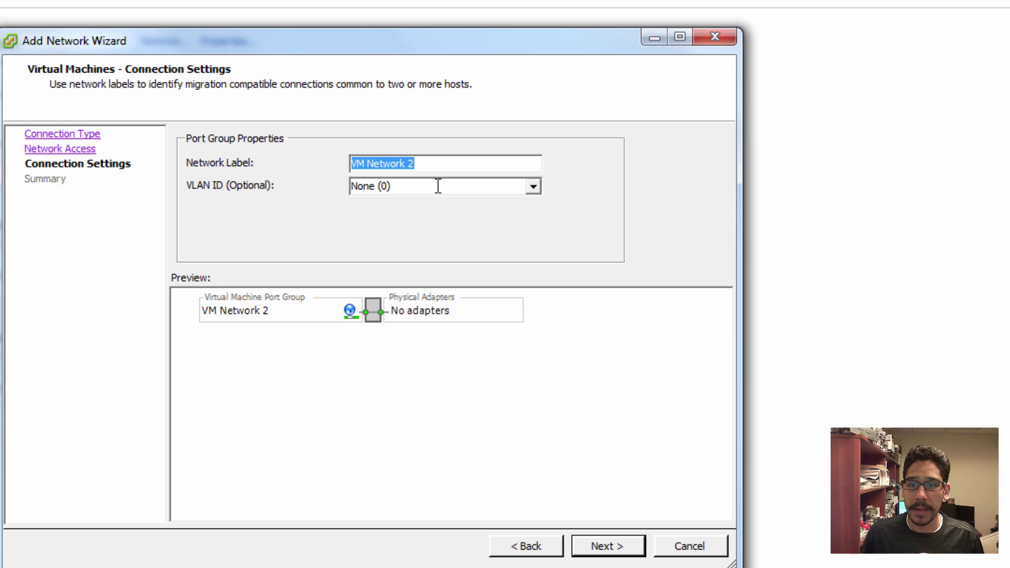
{"action": "key", "text": "Tab"}
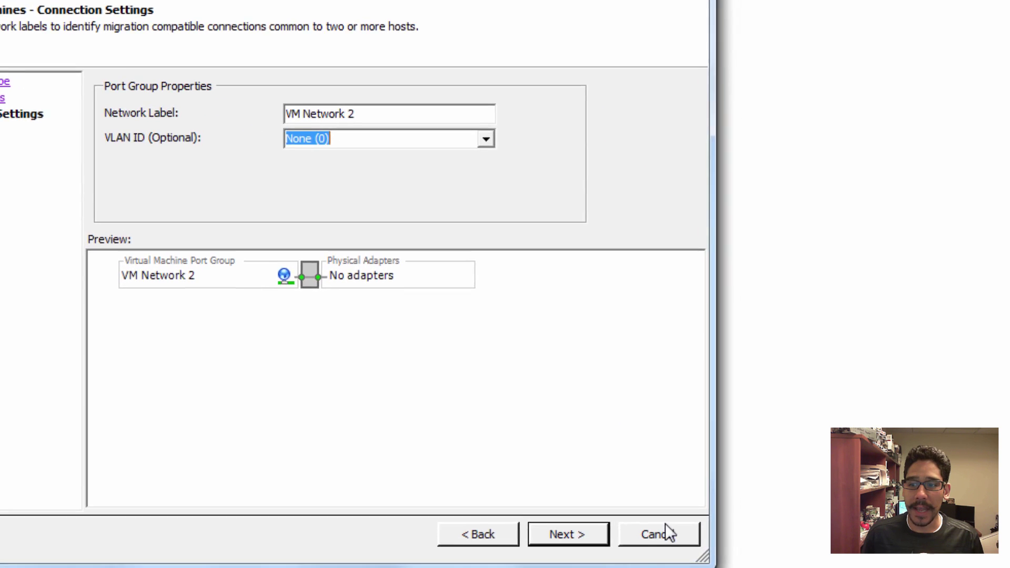
{"action": "left_click", "coordinate": [661, 531]}
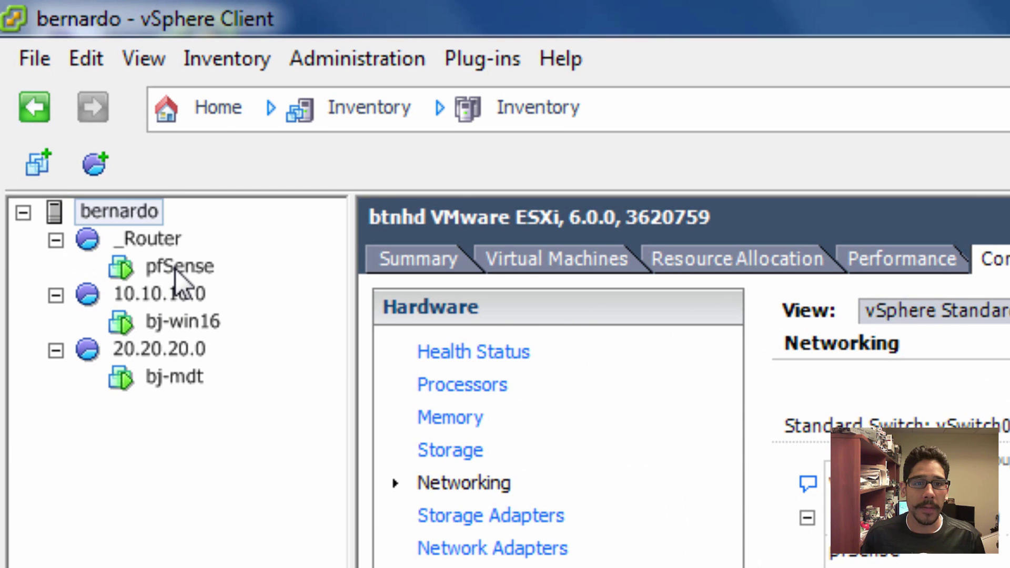
Step: Inspect network adapters 1 and 2 in the pfSense virtual machine's settings and open its console
{"action": "left_click", "coordinate": [177, 268]}
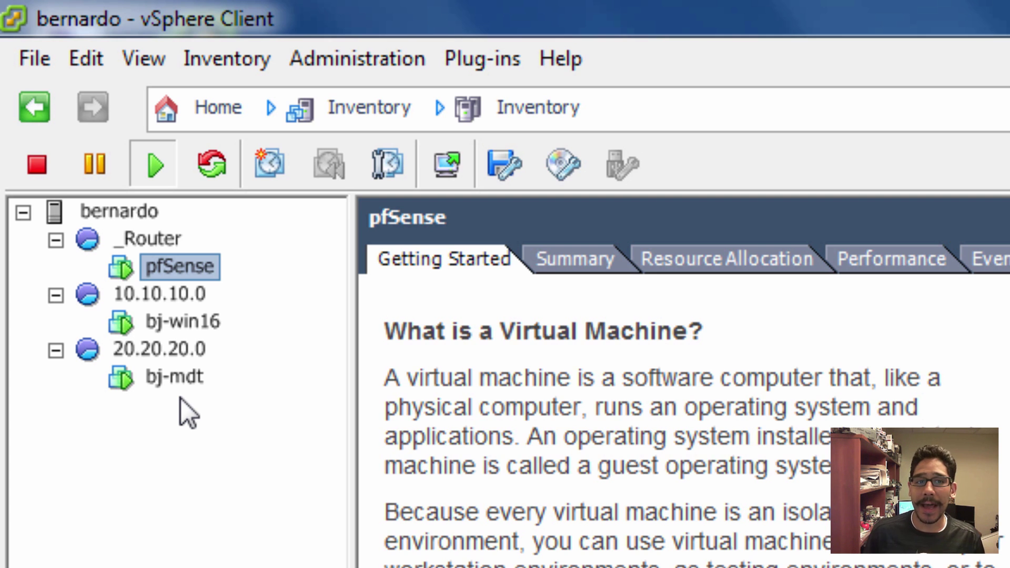
{"action": "right_click", "coordinate": [181, 270]}
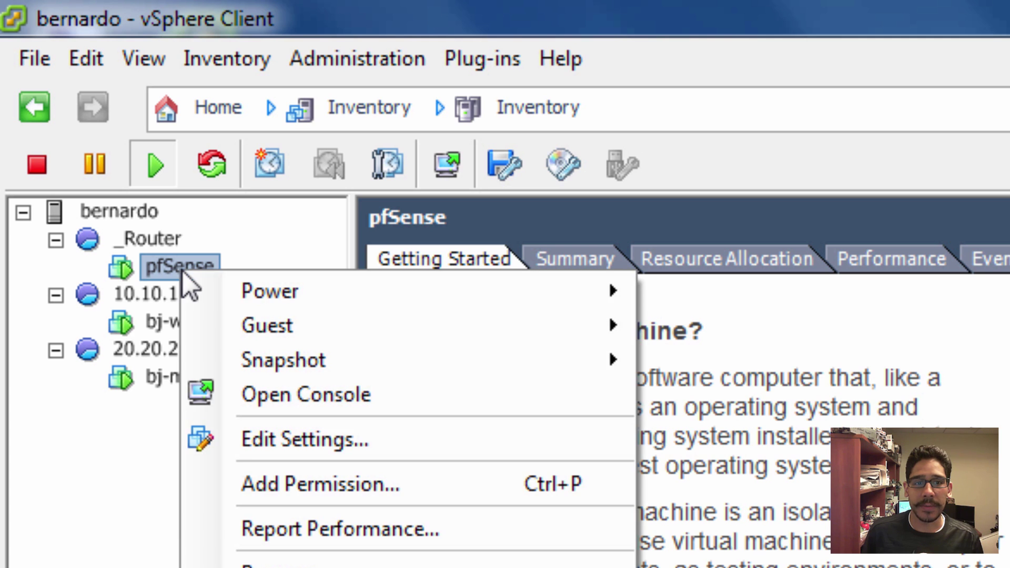
{"action": "left_click", "coordinate": [316, 450]}
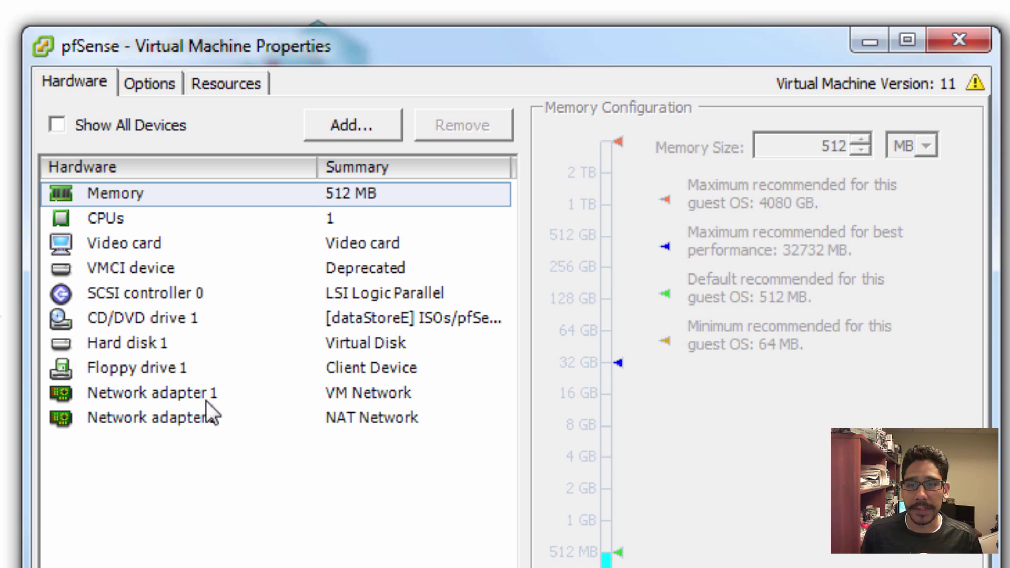
{"action": "left_click", "coordinate": [203, 396]}
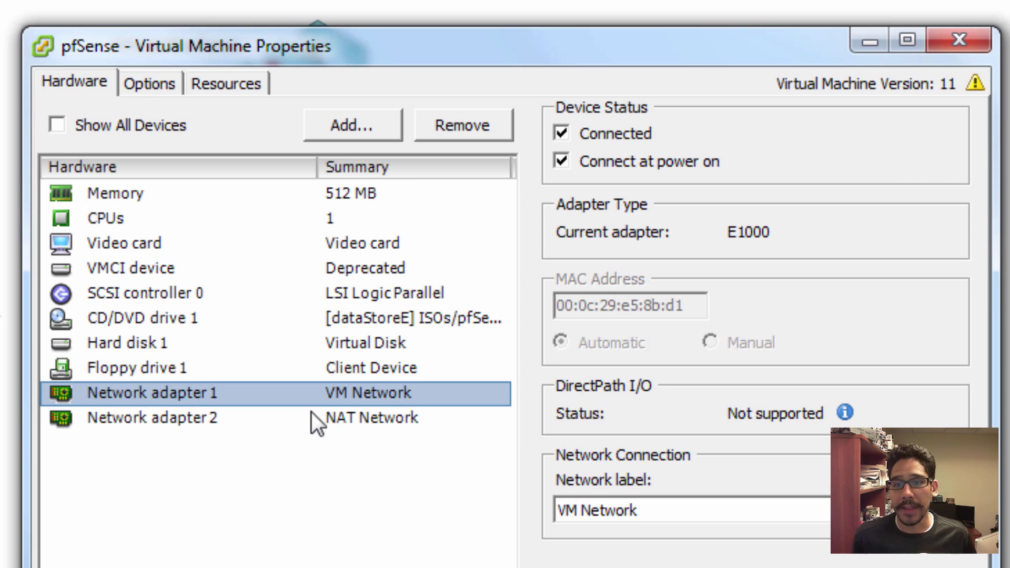
{"action": "left_click", "coordinate": [198, 425]}
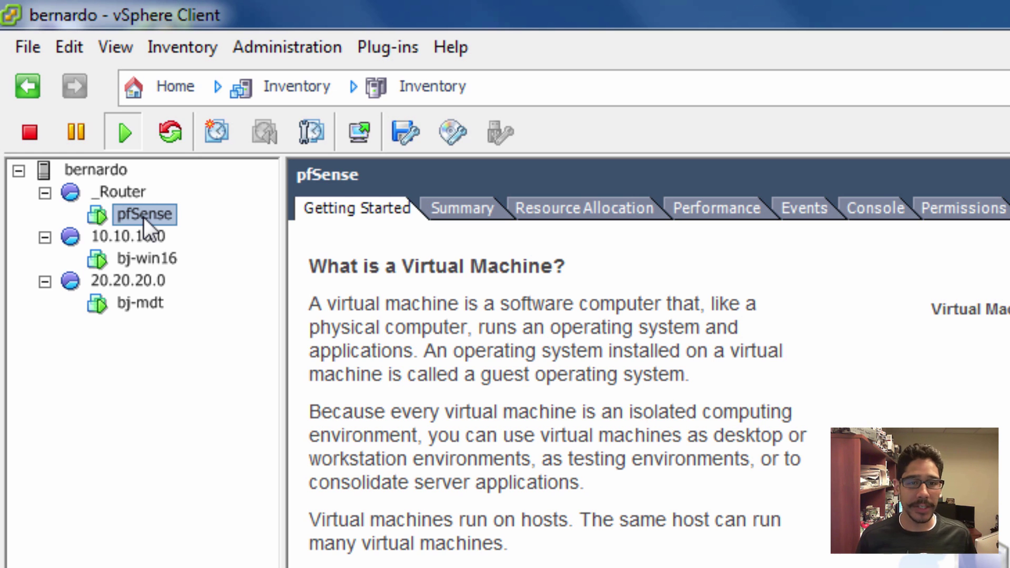
{"action": "right_click", "coordinate": [146, 217]}
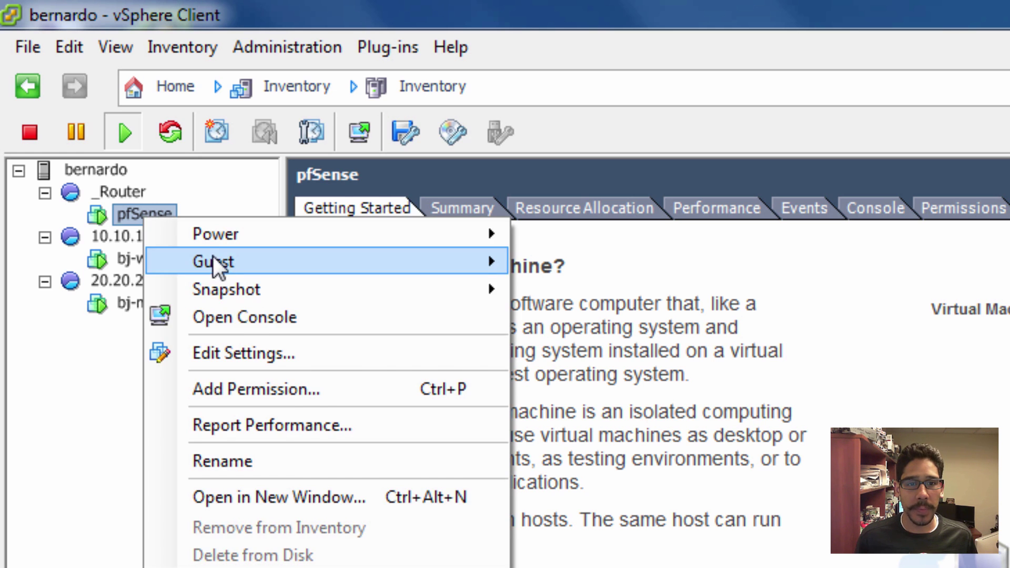
{"action": "left_click", "coordinate": [220, 317]}
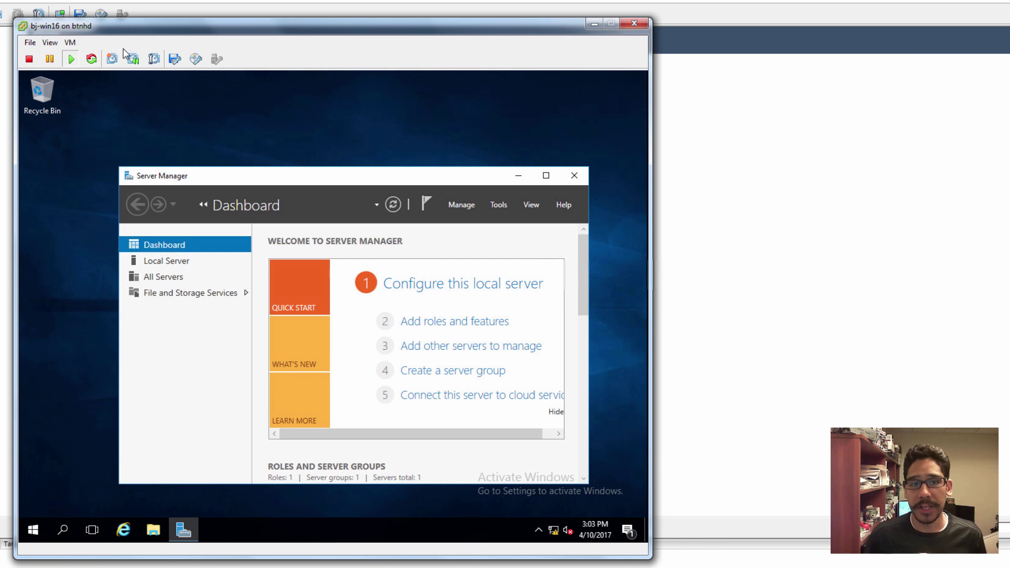
Step: Inspect network adapter 1 in the bj-win16 virtual machine's settings and close them without changes
{"action": "left_click", "coordinate": [70, 43]}
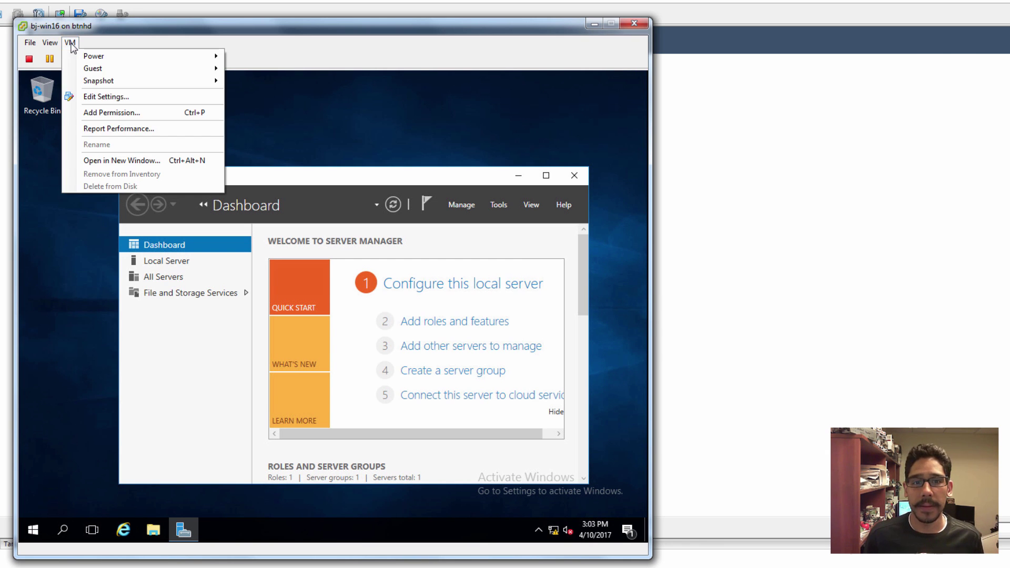
{"action": "left_click", "coordinate": [114, 98]}
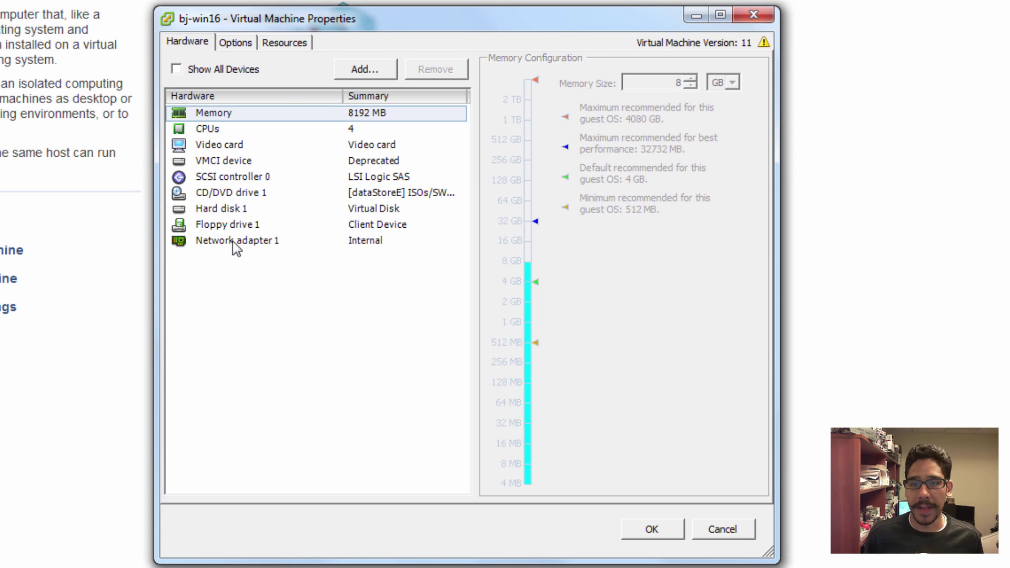
{"action": "left_click", "coordinate": [232, 241]}
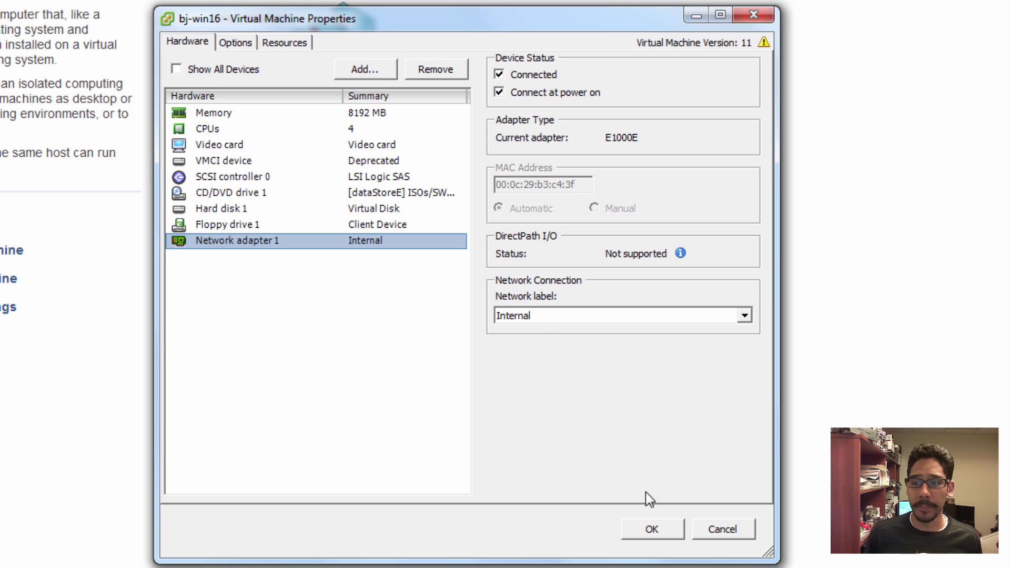
{"action": "left_click", "coordinate": [722, 529]}
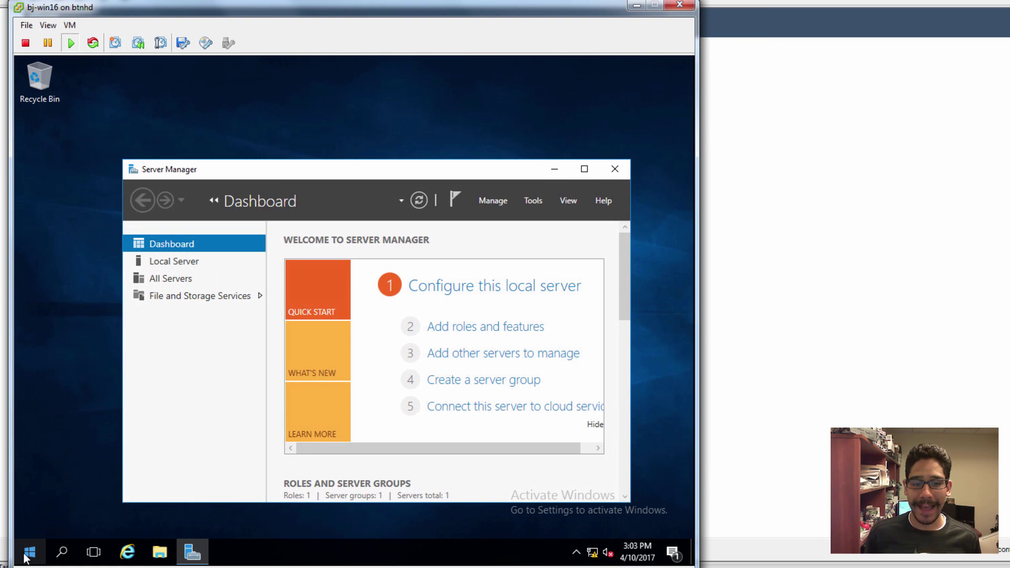
Step: Open a command prompt in the bj-win16 guest and run ping google.com -t
{"action": "right_click", "coordinate": [25, 558]}
{"action": "left_click", "coordinate": [61, 488]}
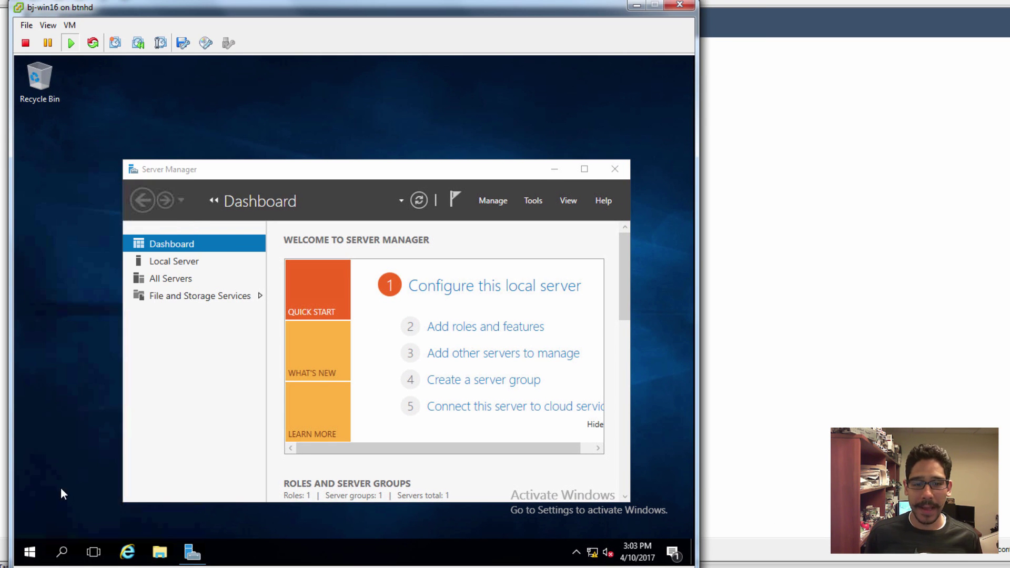
{"action": "type", "text": "cmd"}
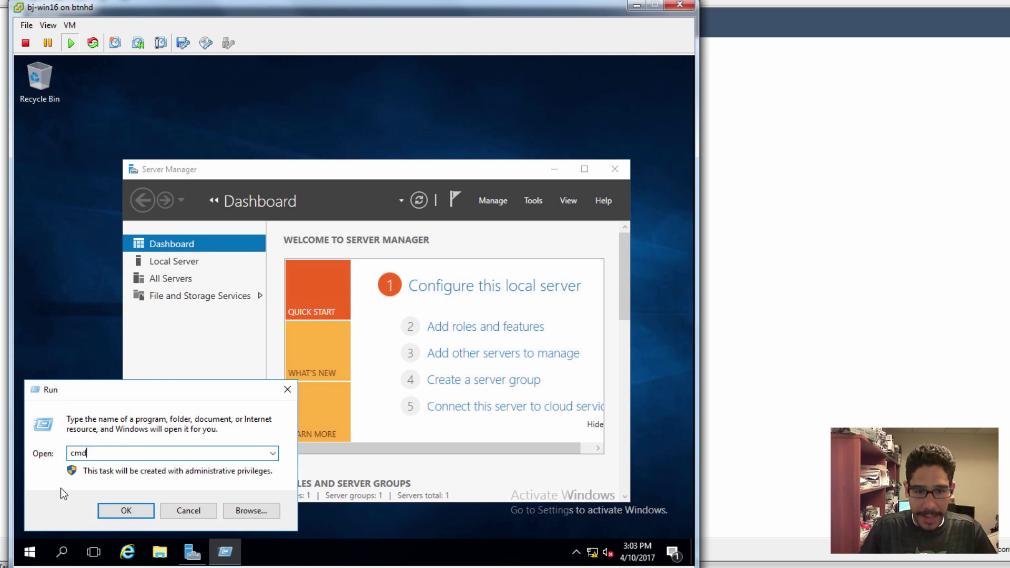
{"action": "key", "text": "Return"}
{"action": "type", "text": "ping google.cm"}
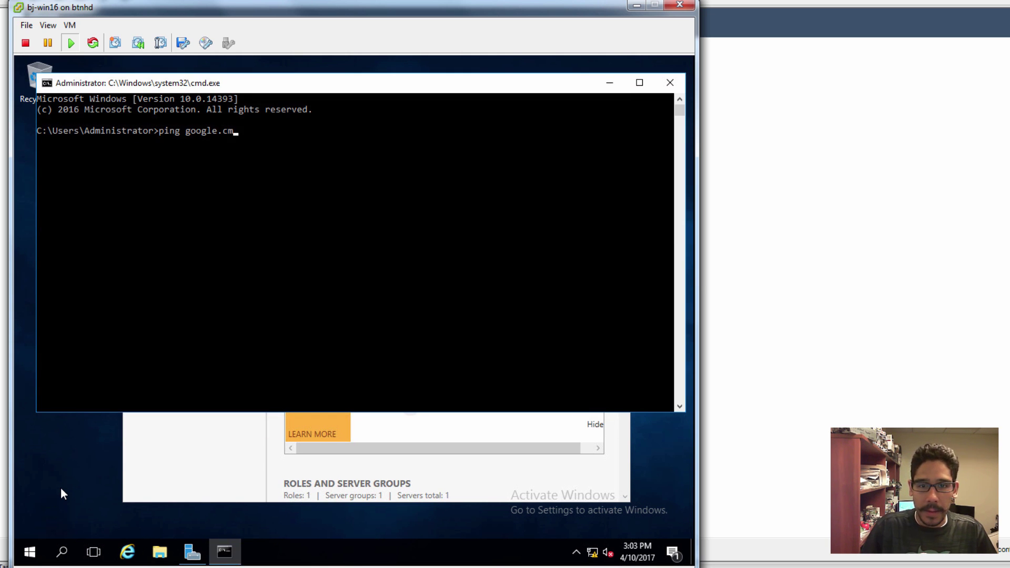
{"action": "key", "text": "BackSpace"}
{"action": "type", "text": "om -t"}
{"action": "key", "text": "Return"}
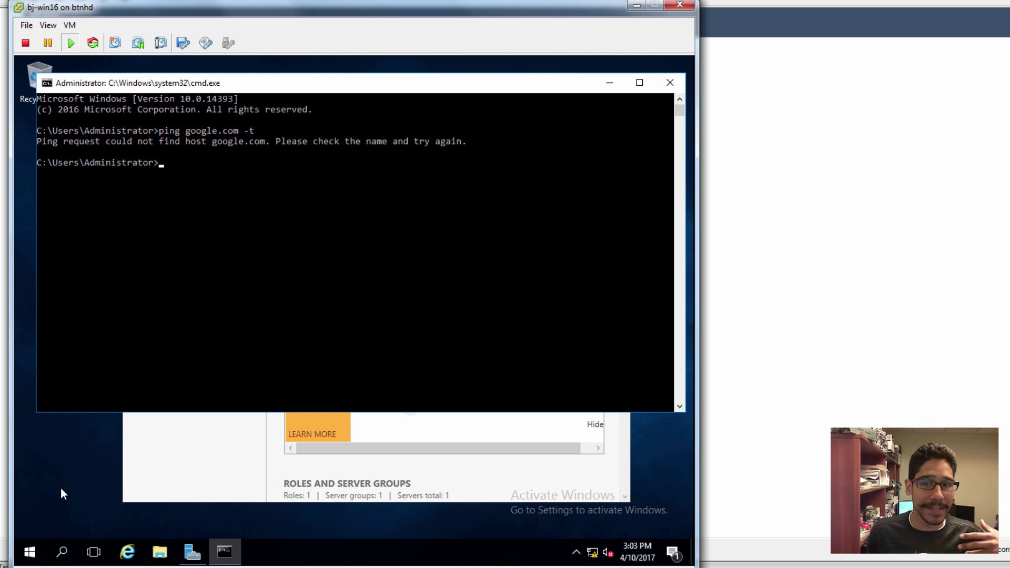
Step: Assign a different network label to bj-win16's network adapter 1 and rerun ping google.com -t in the guest
{"action": "left_click", "coordinate": [70, 26]}
{"action": "left_click", "coordinate": [107, 85]}
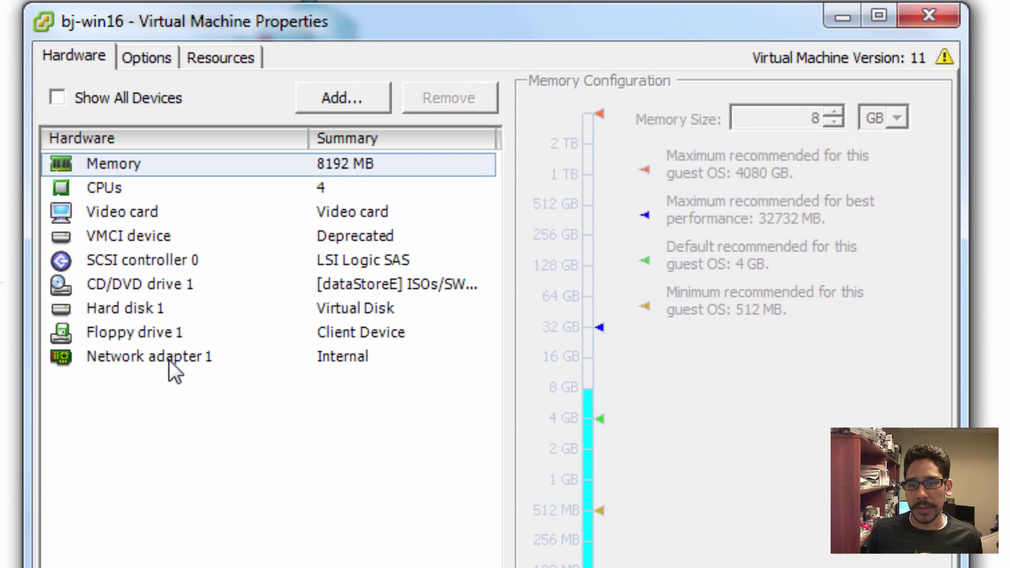
{"action": "left_click", "coordinate": [169, 358]}
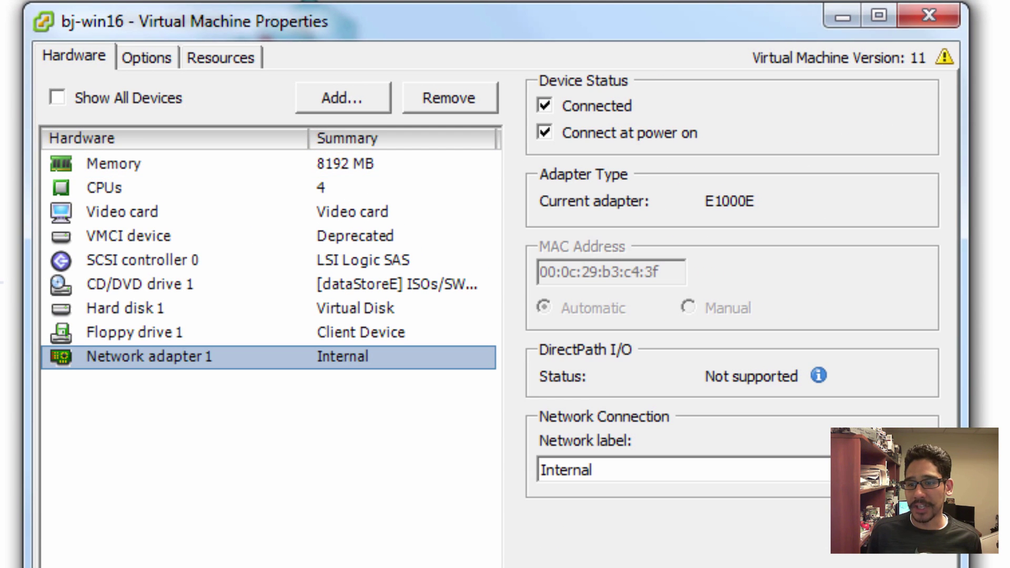
{"action": "left_click", "coordinate": [683, 470]}
{"action": "left_click", "coordinate": [746, 513]}
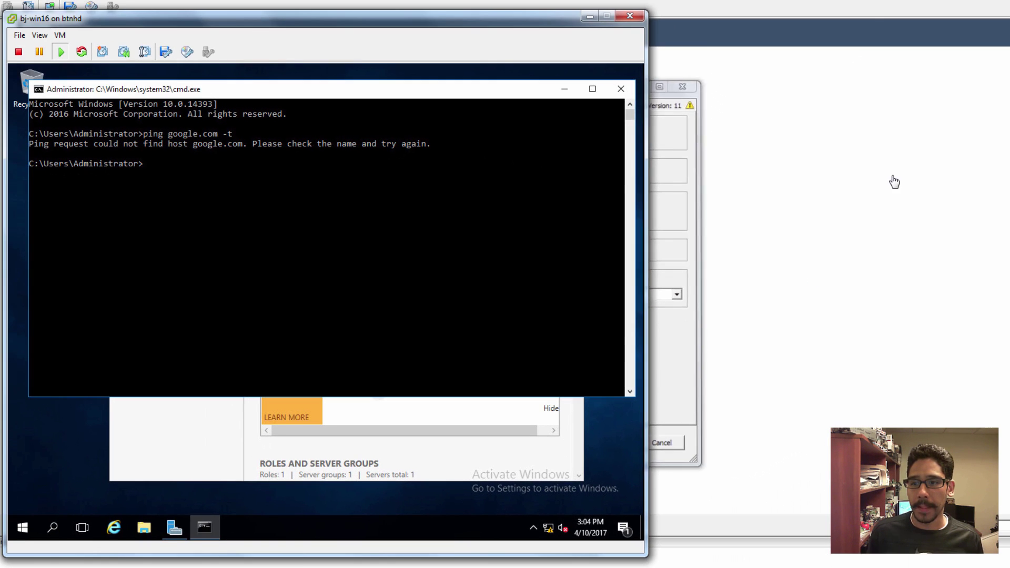
{"action": "left_click", "coordinate": [205, 212]}
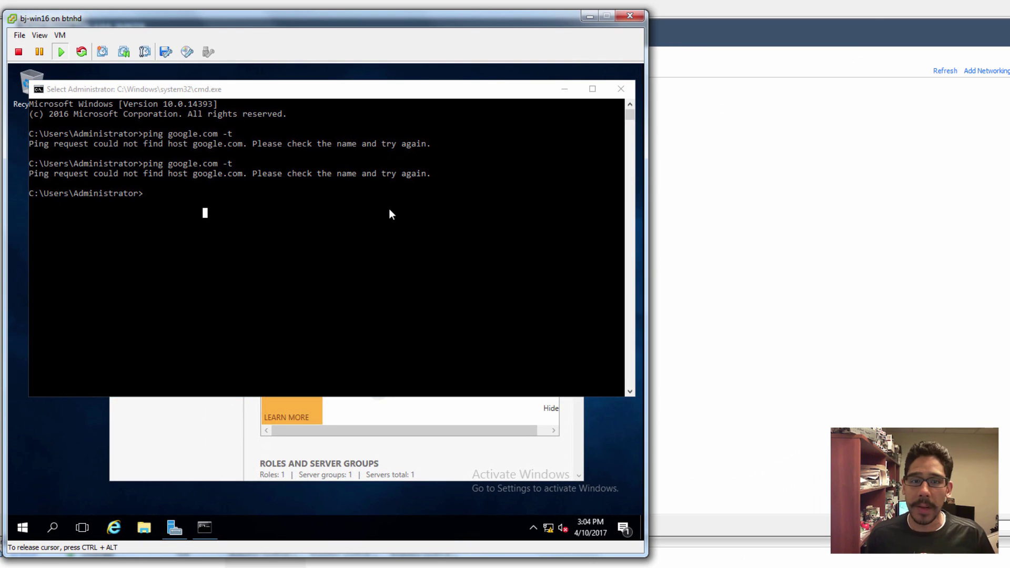
Step: Restart the bj-win16 guest from its security screen with the reason Other (Unplanned)
{"action": "left_click", "coordinate": [61, 37]}
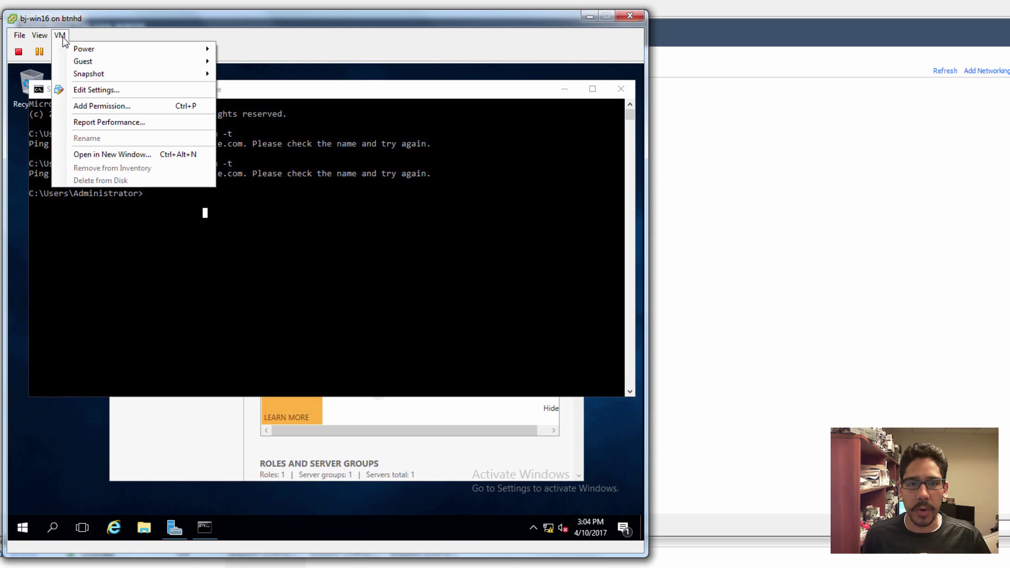
{"action": "mouse_move", "coordinate": [101, 62]}
{"action": "left_click", "coordinate": [297, 75]}
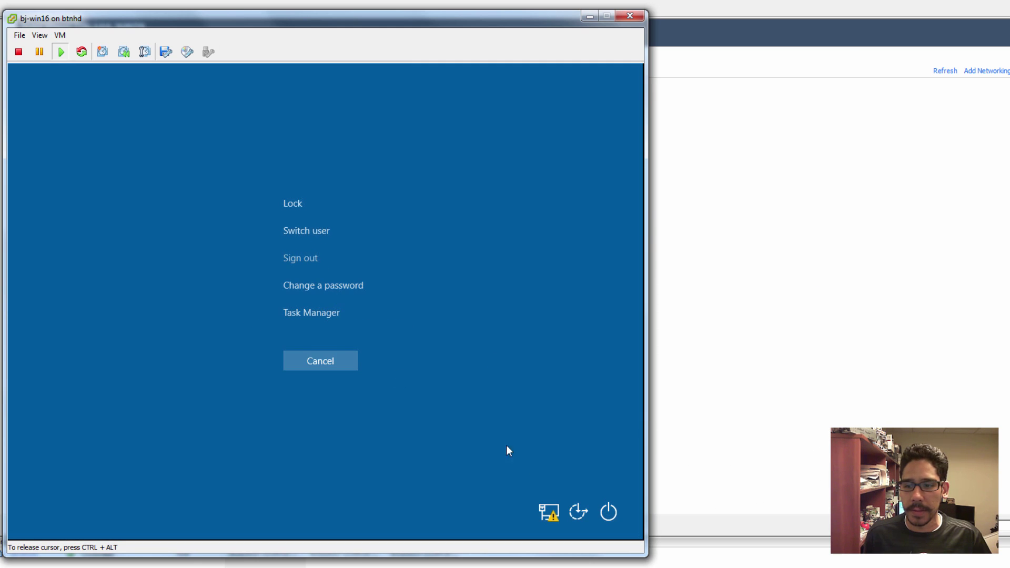
{"action": "left_click", "coordinate": [609, 513]}
{"action": "left_click", "coordinate": [608, 476]}
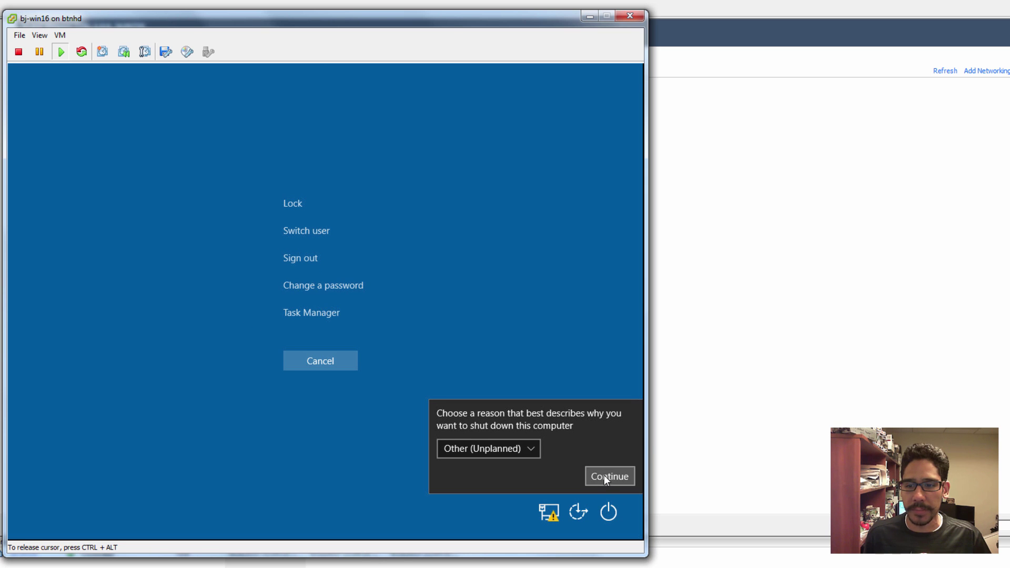
{"action": "left_click", "coordinate": [595, 475]}
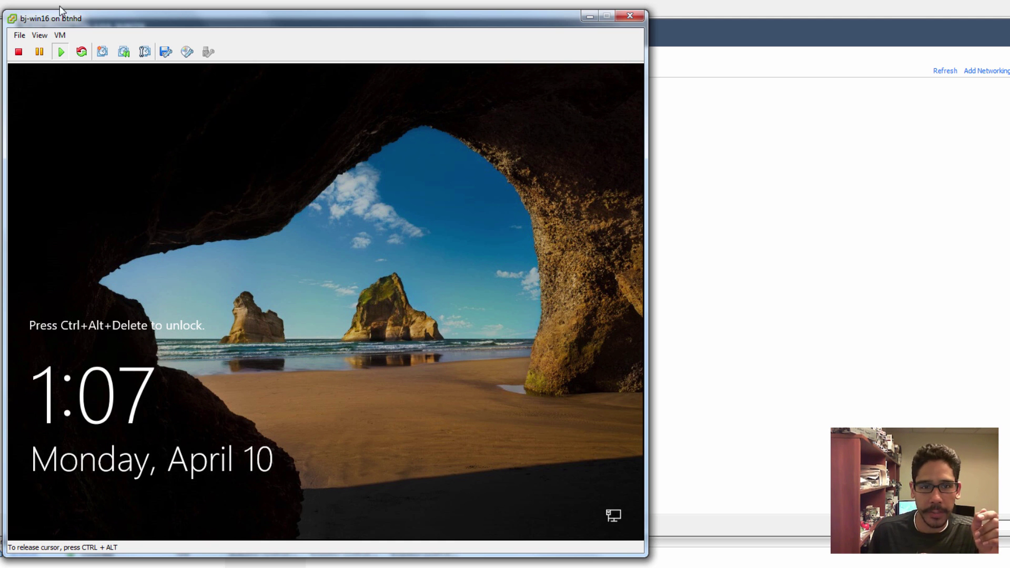
Step: Unlock the bj-win16 guest by sending Ctrl+Alt+Delete to it and sign in as Administrator with the account password
{"action": "left_click", "coordinate": [61, 35]}
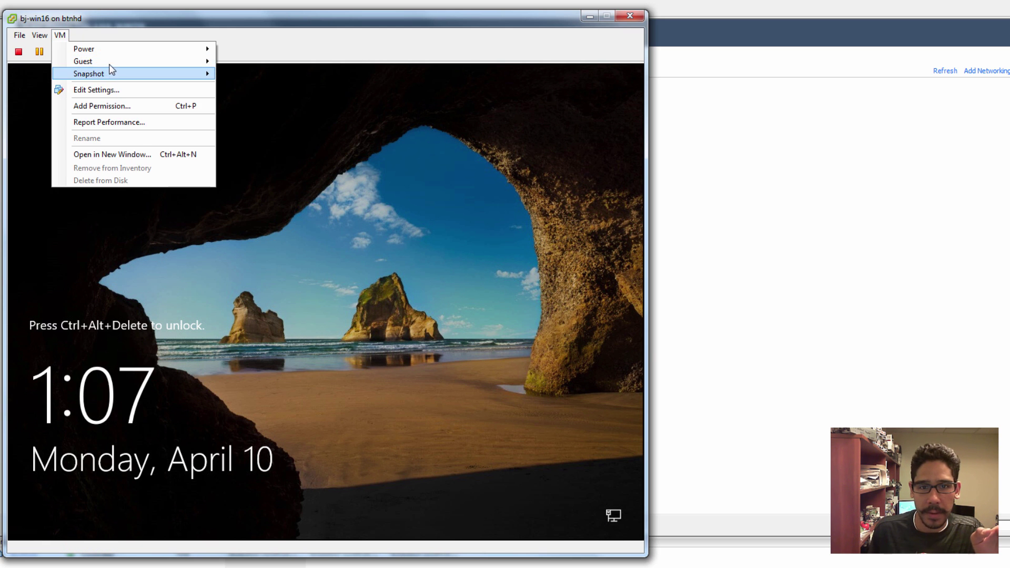
{"action": "mouse_move", "coordinate": [115, 63]}
{"action": "left_click", "coordinate": [259, 75]}
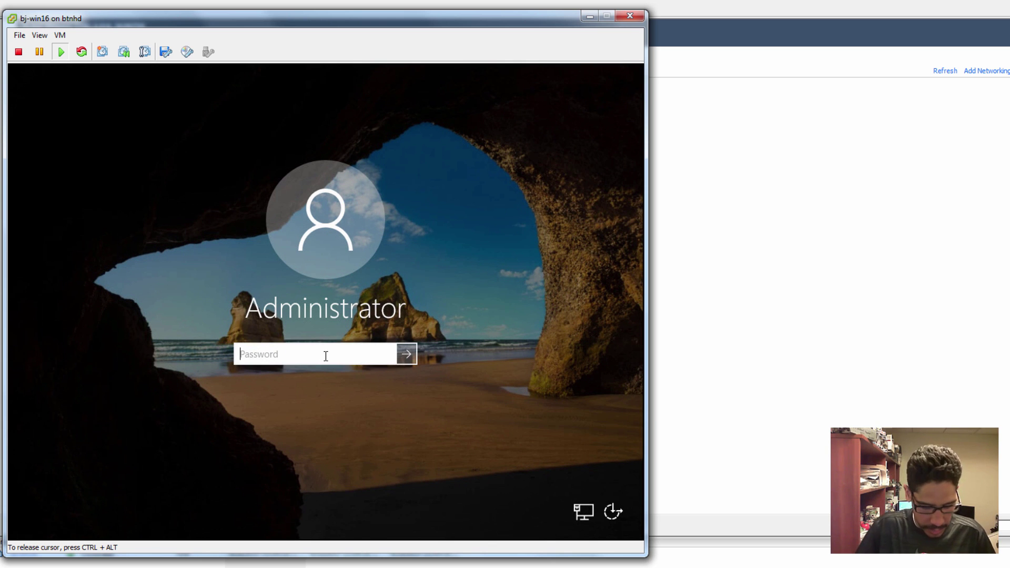
{"action": "type", "text": "•••••••"}
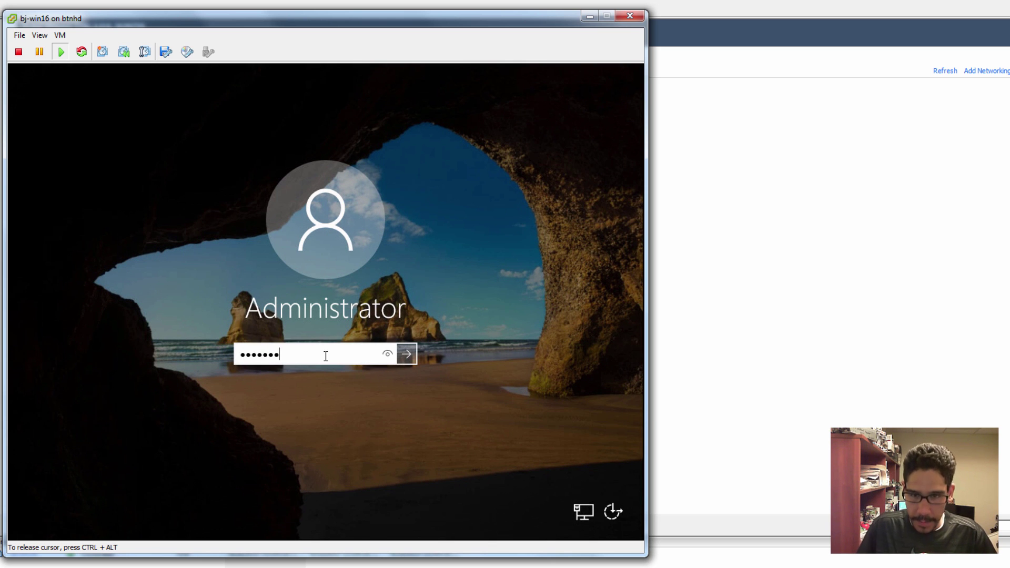
{"action": "key", "text": "Return"}
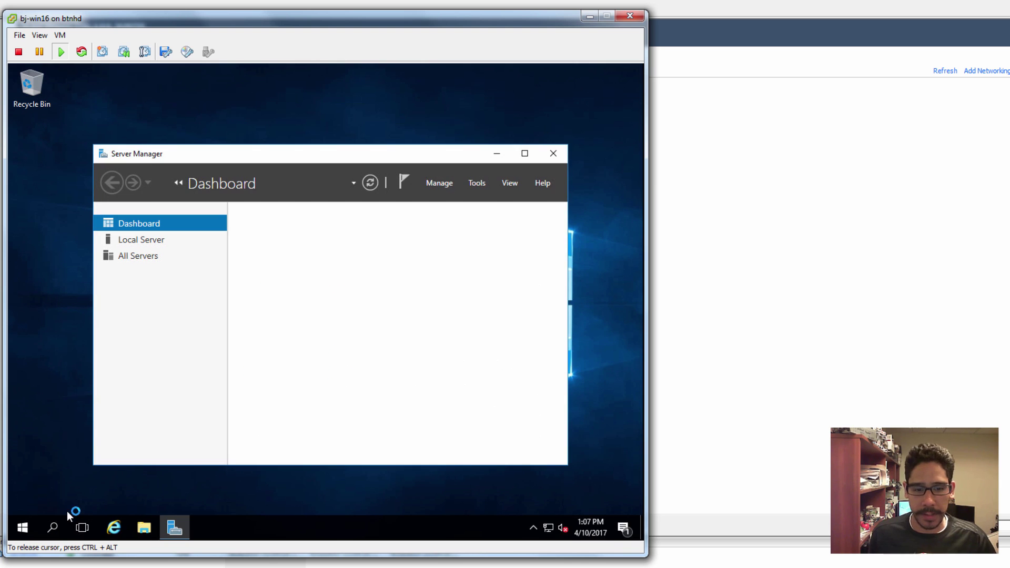
Step: Open a command prompt in the bj-win16 guest and run ping google.com
{"action": "right_click", "coordinate": [24, 525]}
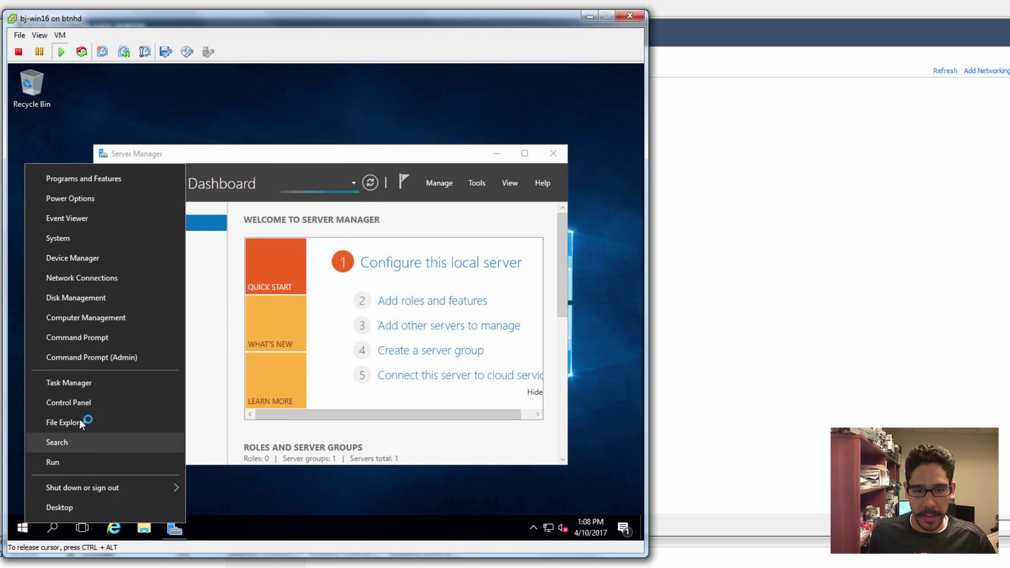
{"action": "left_click", "coordinate": [83, 339]}
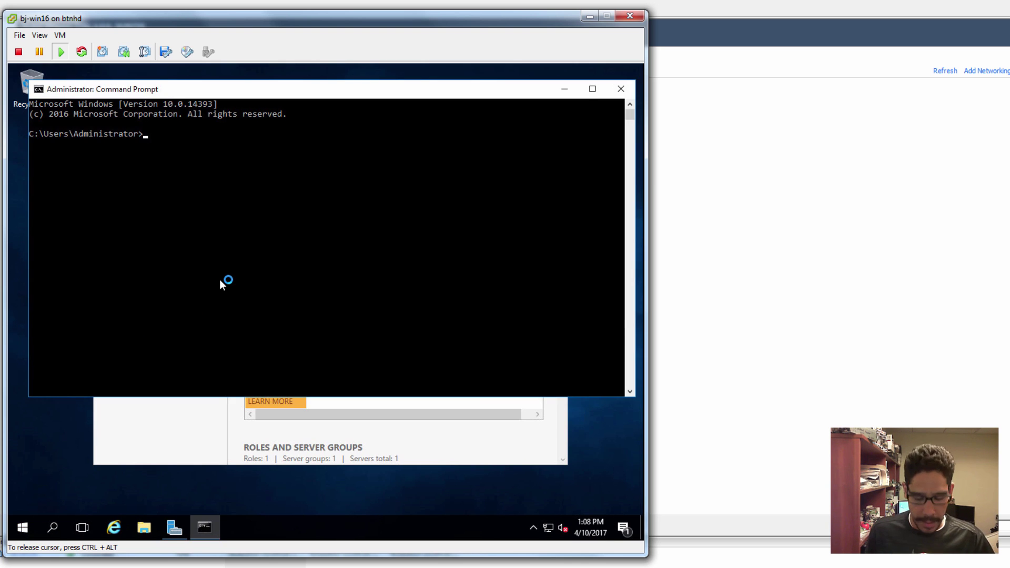
{"action": "type", "text": "ping "}
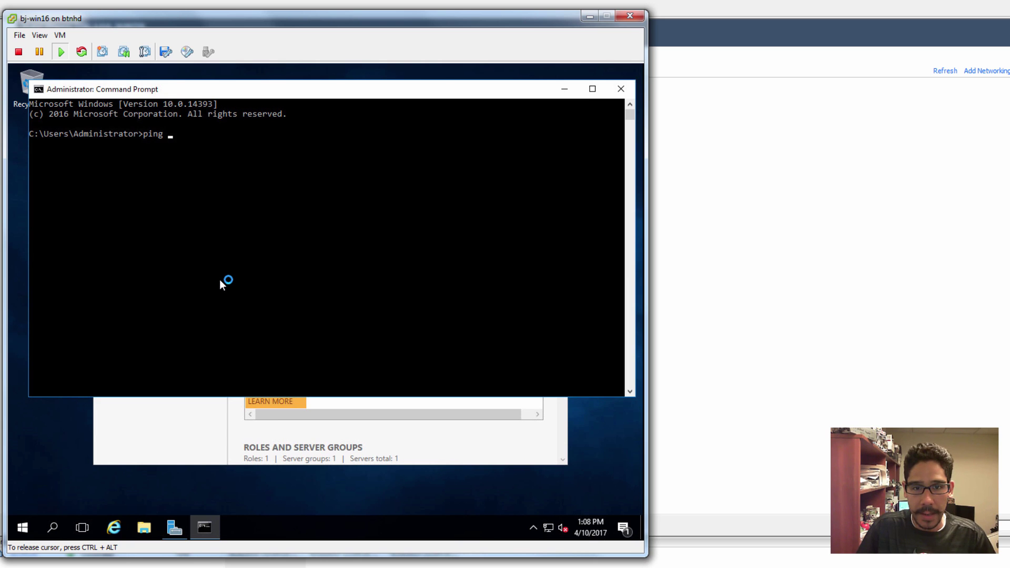
{"action": "type", "text": "googel"}
{"action": "key", "text": "BackSpace"}
{"action": "key", "text": "BackSpace"}
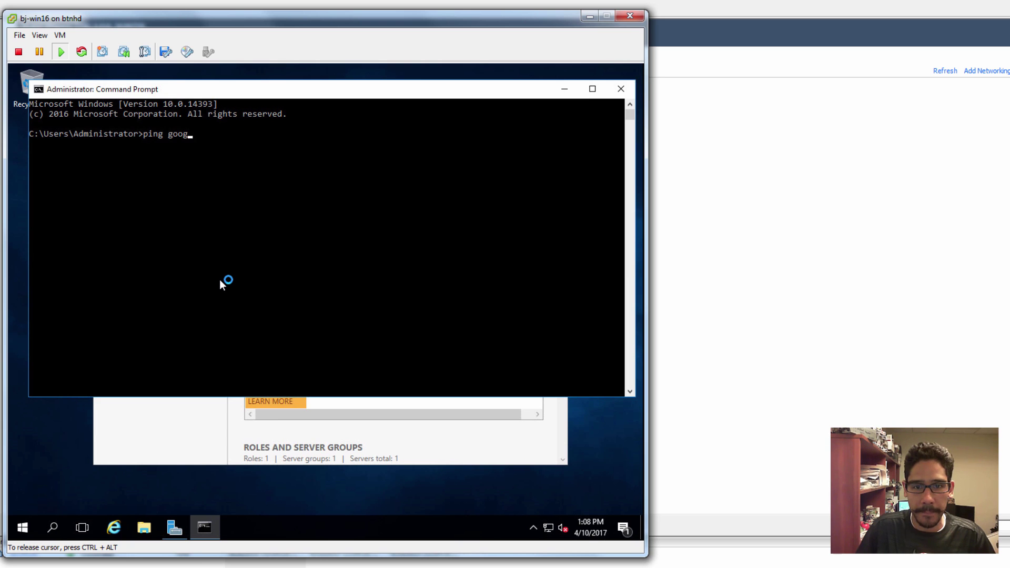
{"action": "type", "text": "le.com"}
{"action": "key", "text": "Return"}
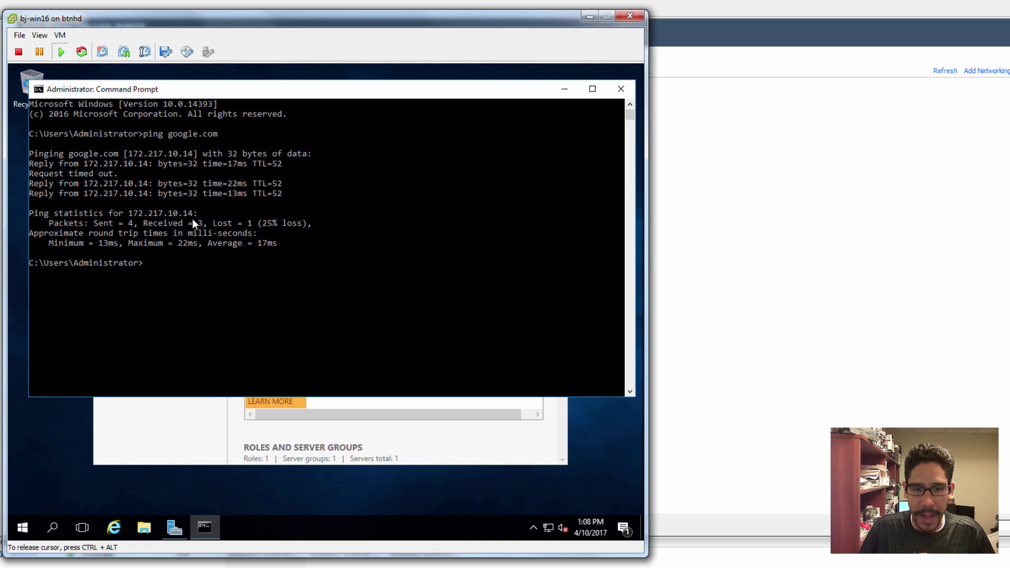
Step: Run ipconfig in the guest's command prompt to examine its network address configuration
{"action": "type", "text": "ipon"}
{"action": "key", "text": "BackSpace"}
{"action": "key", "text": "BackSpace"}
{"action": "type", "text": "config"}
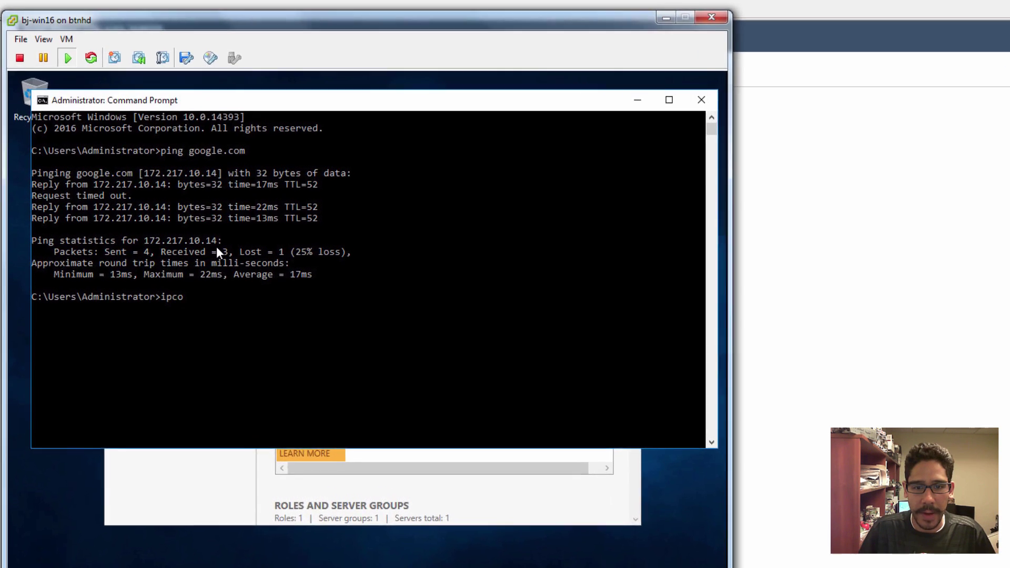
{"action": "key", "text": "Return"}
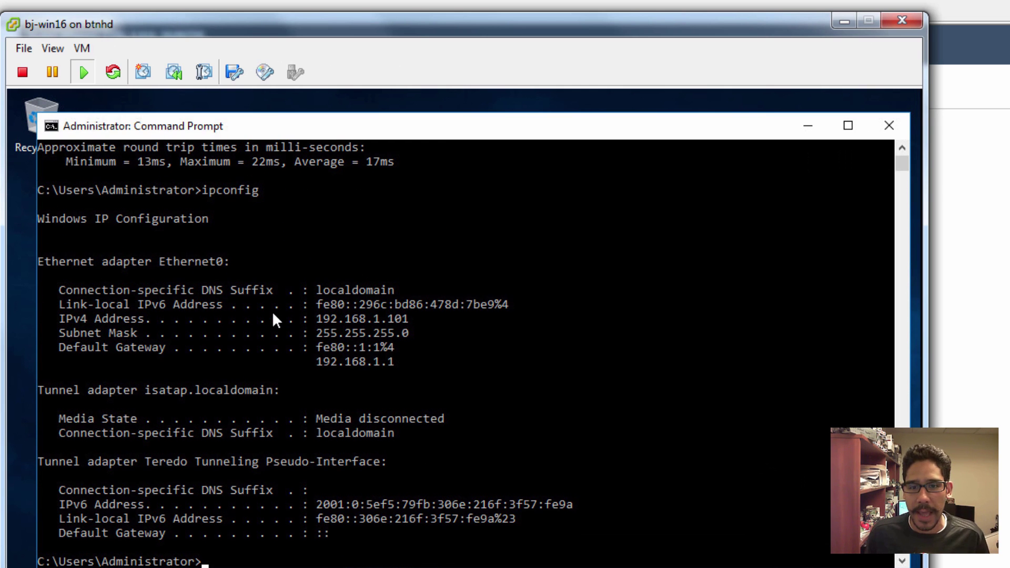